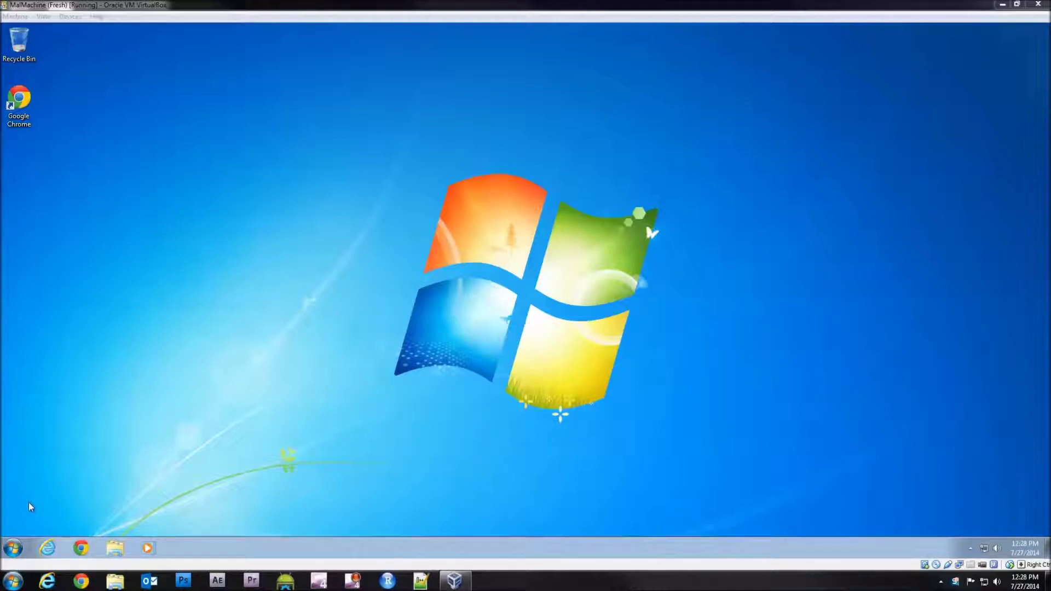
# Browse the Start menu's full list of installed programs, then close it.
pyautogui.click(13, 548)
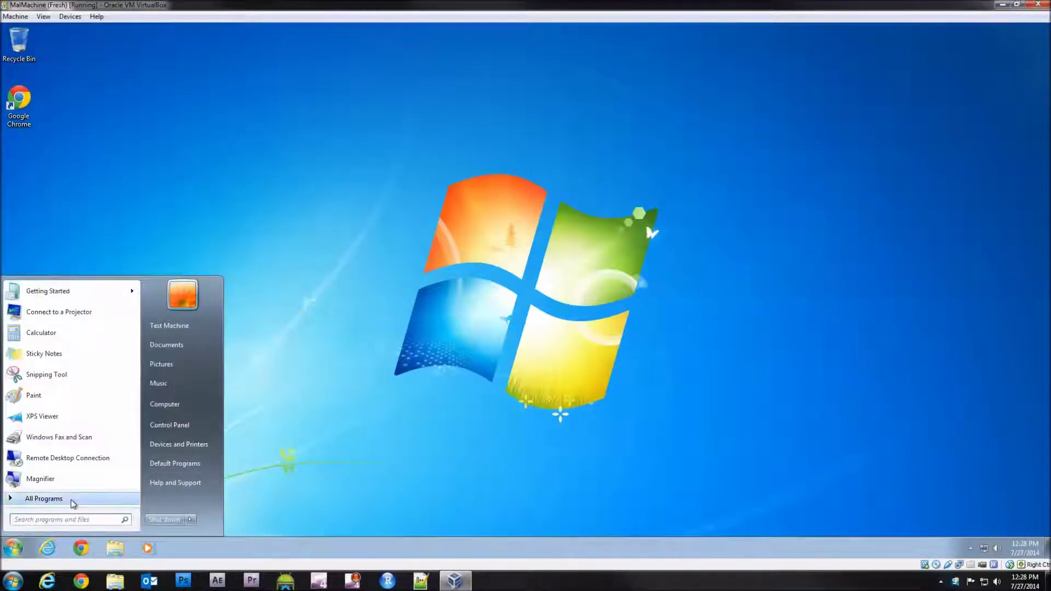
pyautogui.click(44, 499)
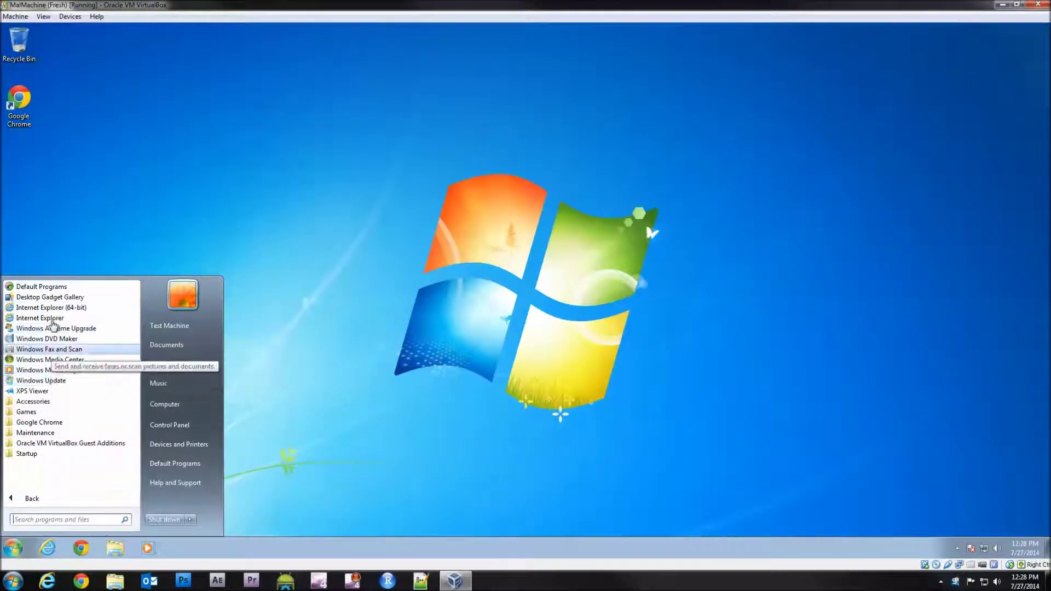
pyautogui.click(99, 205)
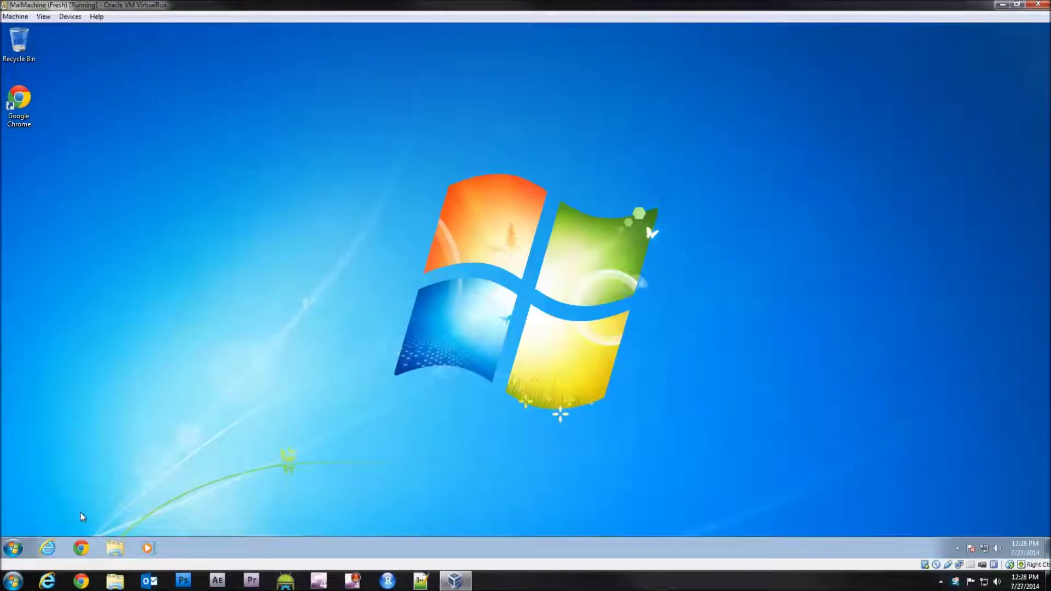
# Launch Chrome maximized and search Google for 'windows movie maker'.
pyautogui.click(79, 548)
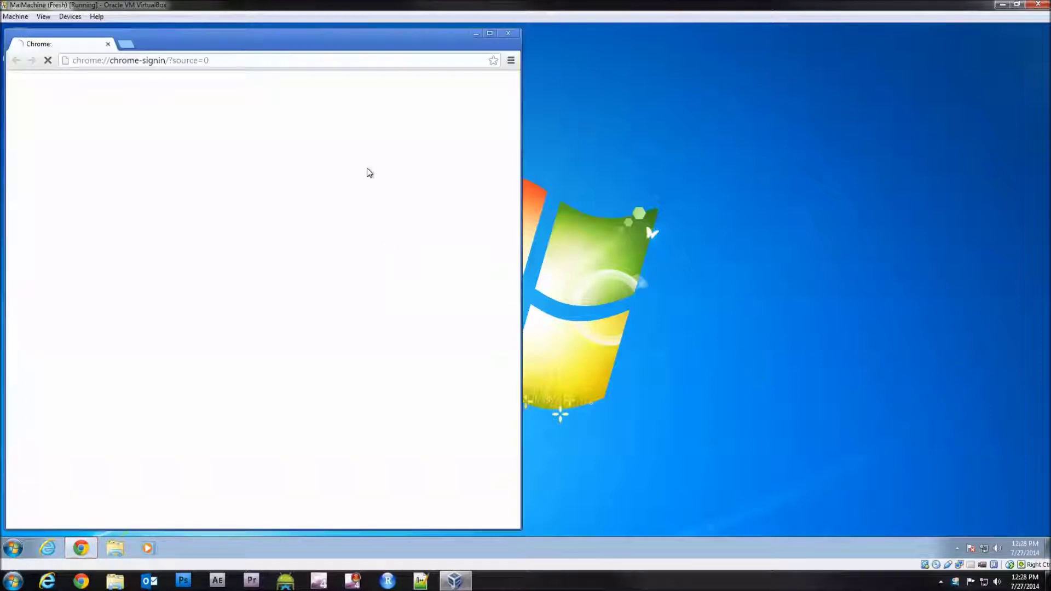
pyautogui.click(489, 34)
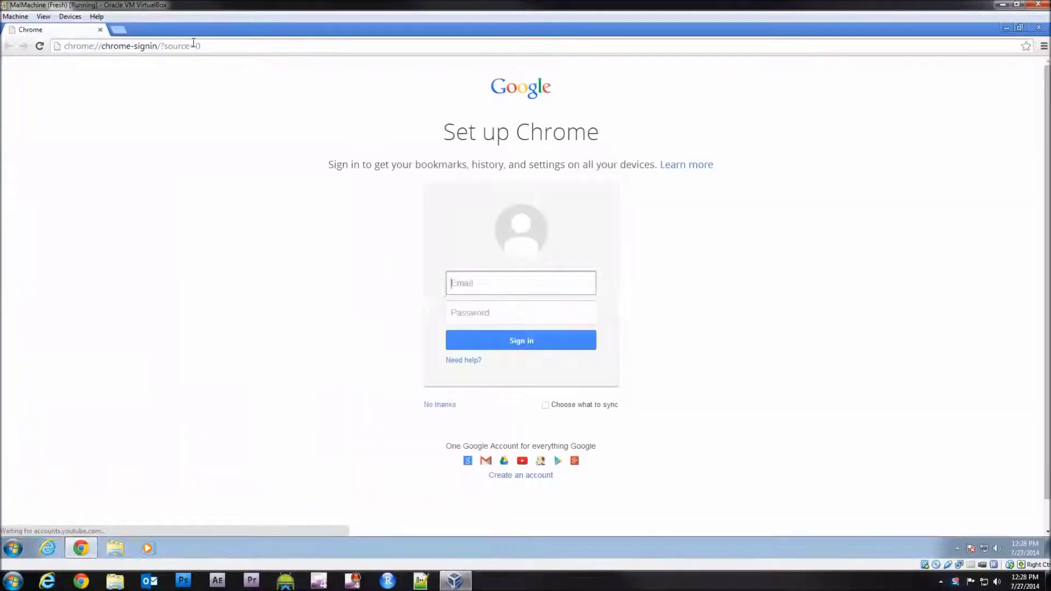
pyautogui.click(194, 46)
pyautogui.write('window')
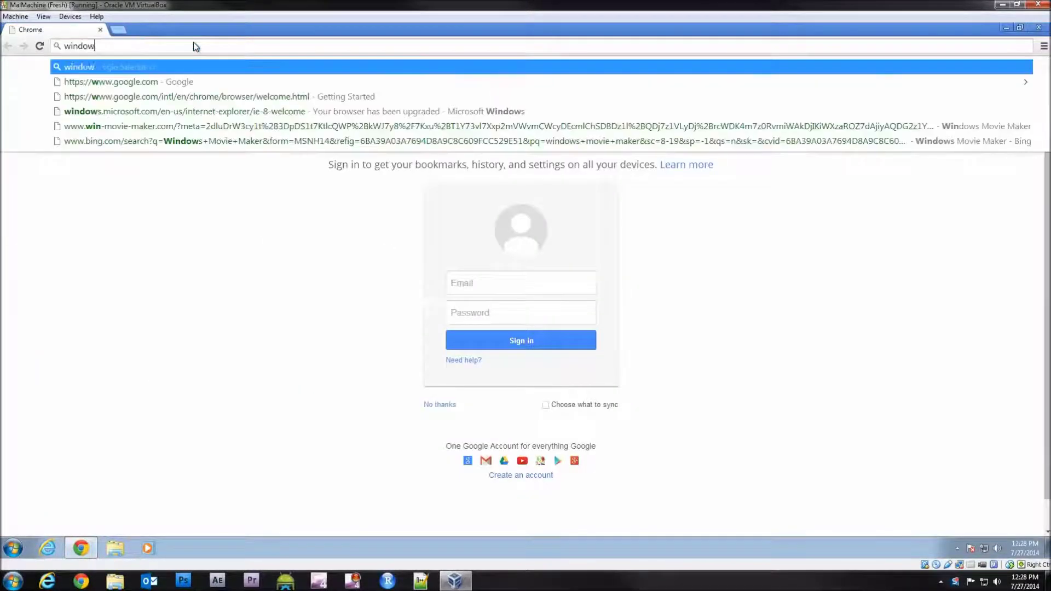
pyautogui.write('s movie maker downl')
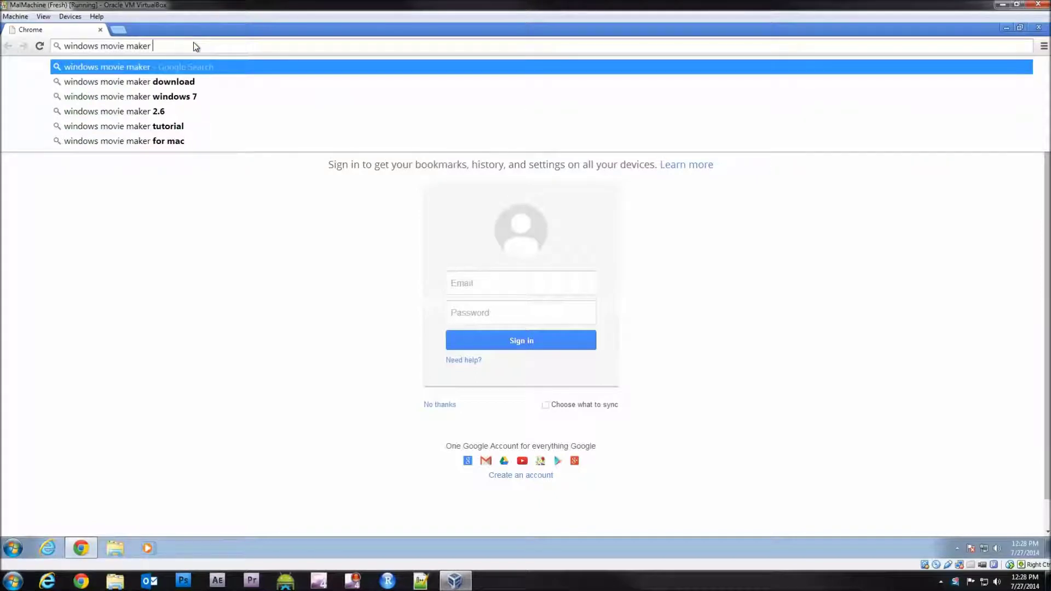
pyautogui.press('BackSpace')
pyautogui.press('BackSpace')
pyautogui.press('BackSpace')
pyautogui.press('BackSpace')
pyautogui.press('BackSpace')
pyautogui.press('BackSpace')
pyautogui.press('Return')
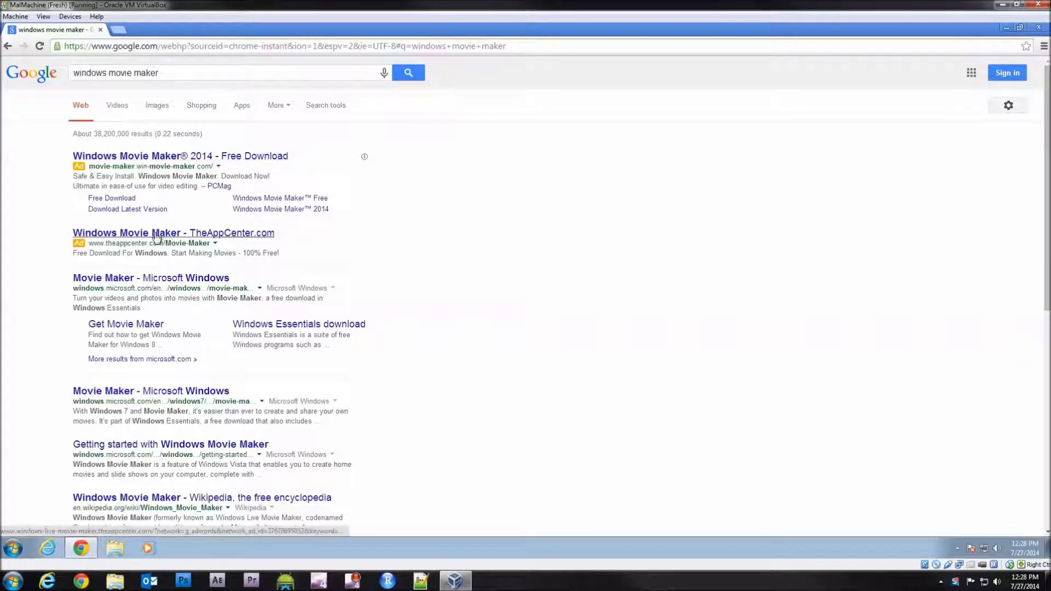
# Download the Movie Maker installer from the first sponsored result, win-movie-maker.com, then return to the search results.
pyautogui.click(164, 156)
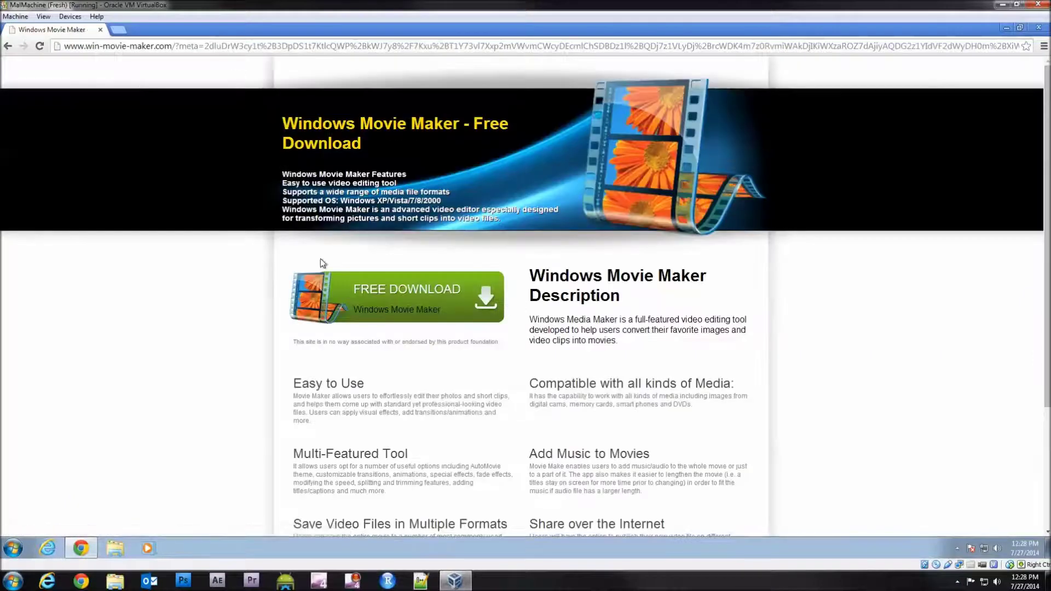
pyautogui.click(388, 295)
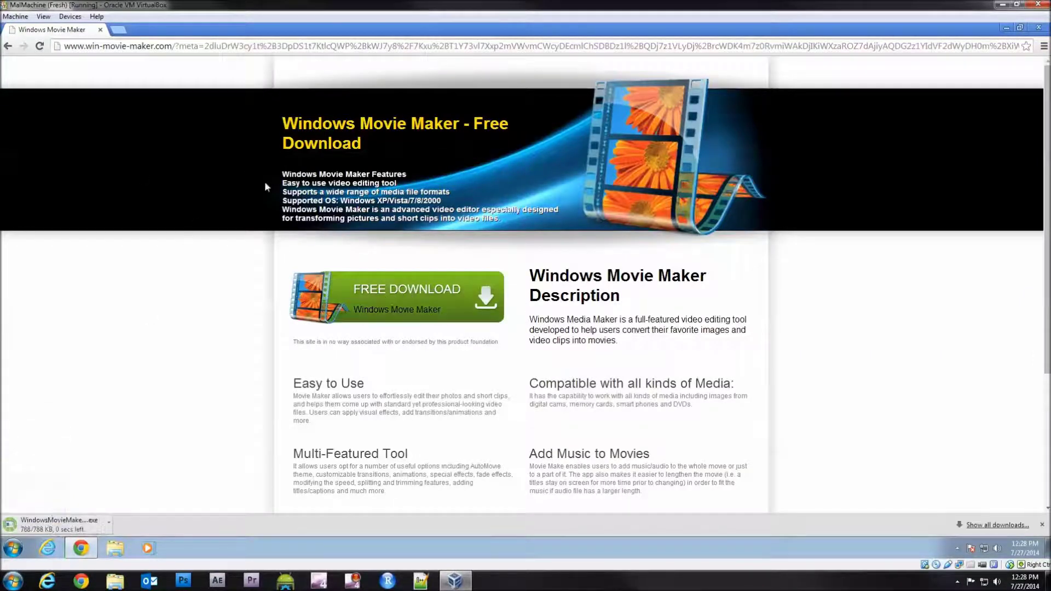
pyautogui.click(10, 46)
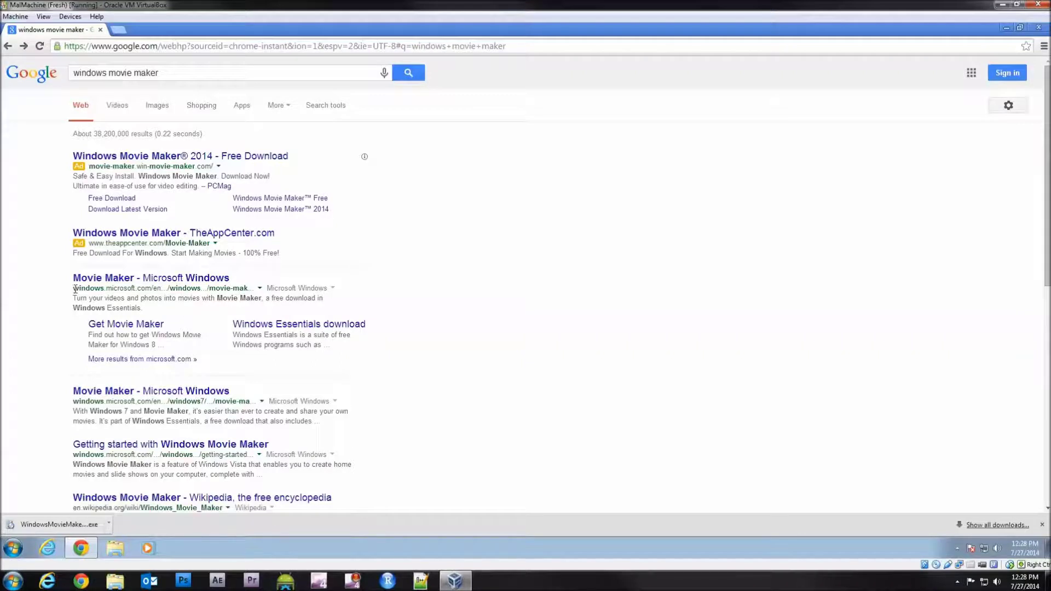
pyautogui.moveTo(74, 289); pyautogui.dragTo(345, 296)
pyautogui.click(345, 312)
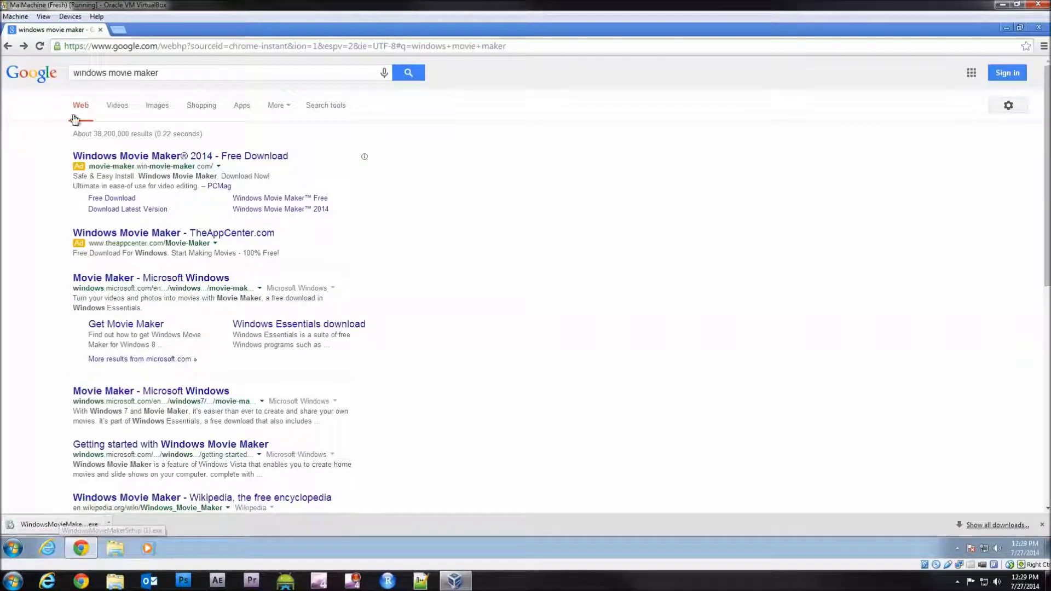
# Open VirusTotal in a new tab and upload WindowsMovieMakerSetup (1).exe from Downloads.
pyautogui.click(122, 30)
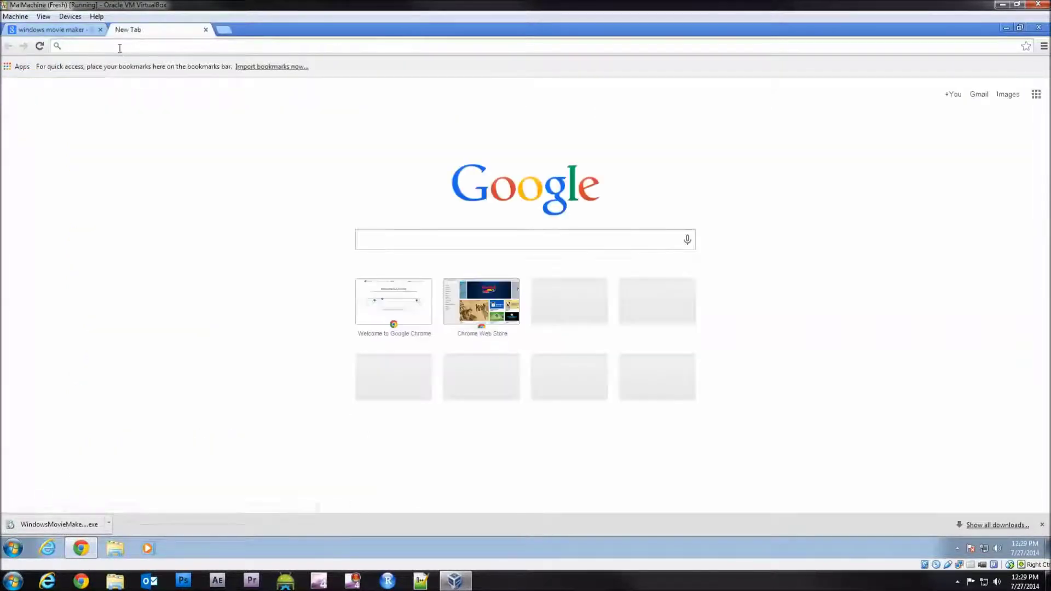
pyautogui.write('virust')
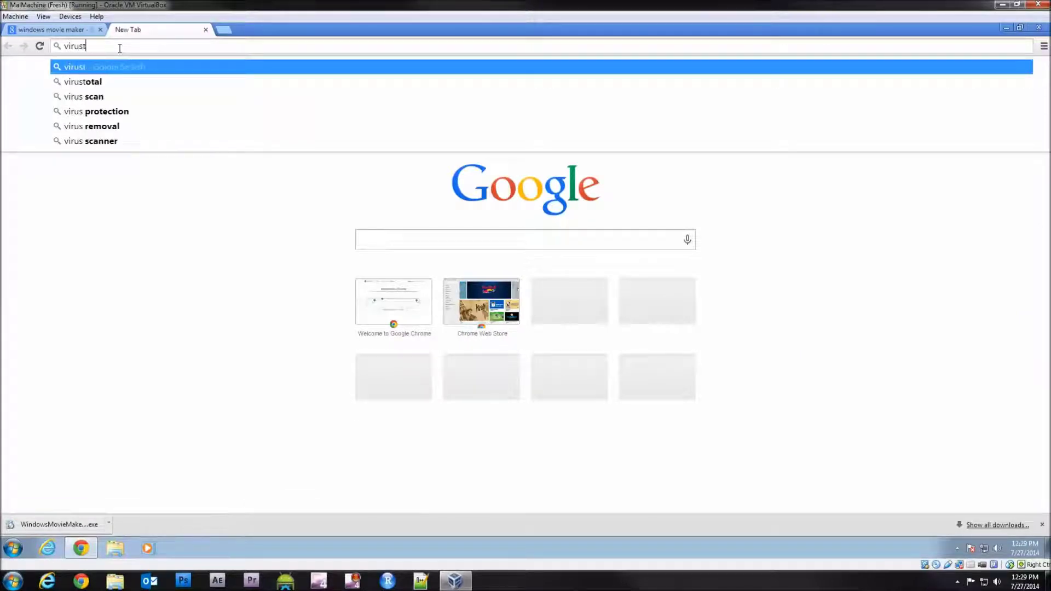
pyautogui.write('otal.com')
pyautogui.press('Return')
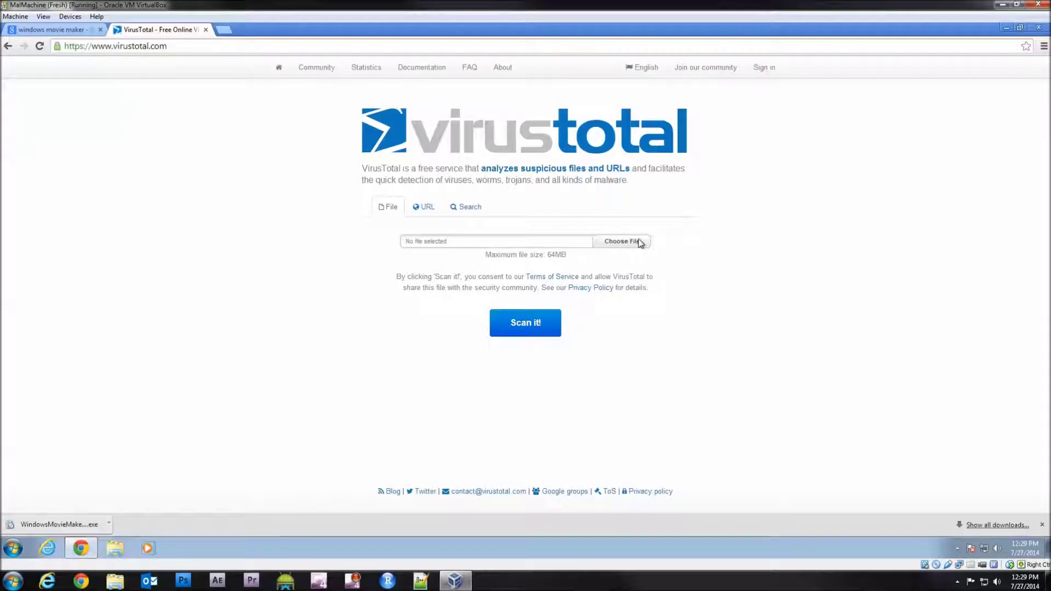
pyautogui.click(638, 239)
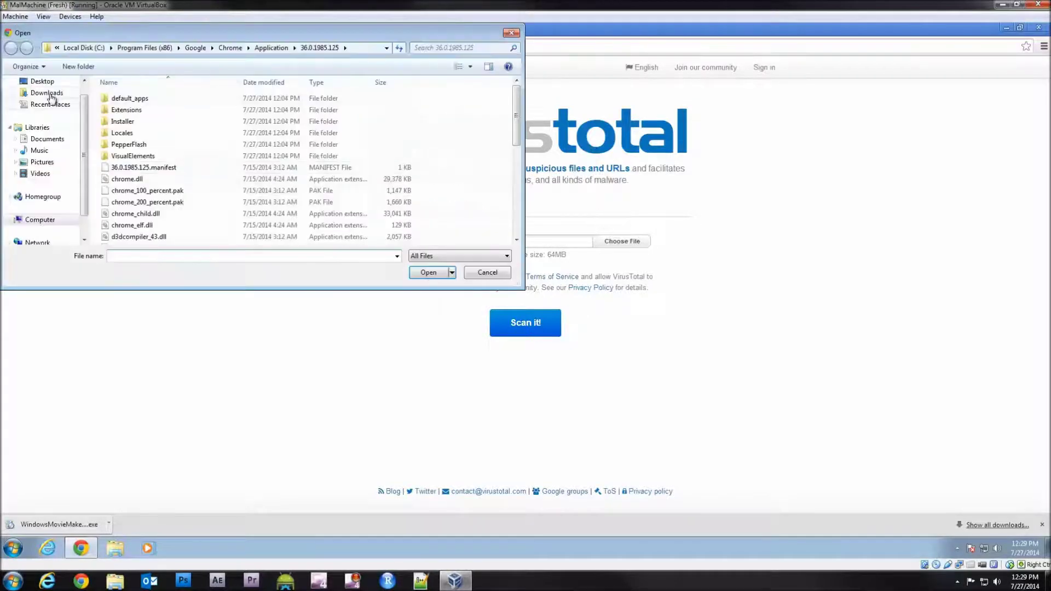
pyautogui.click(47, 93)
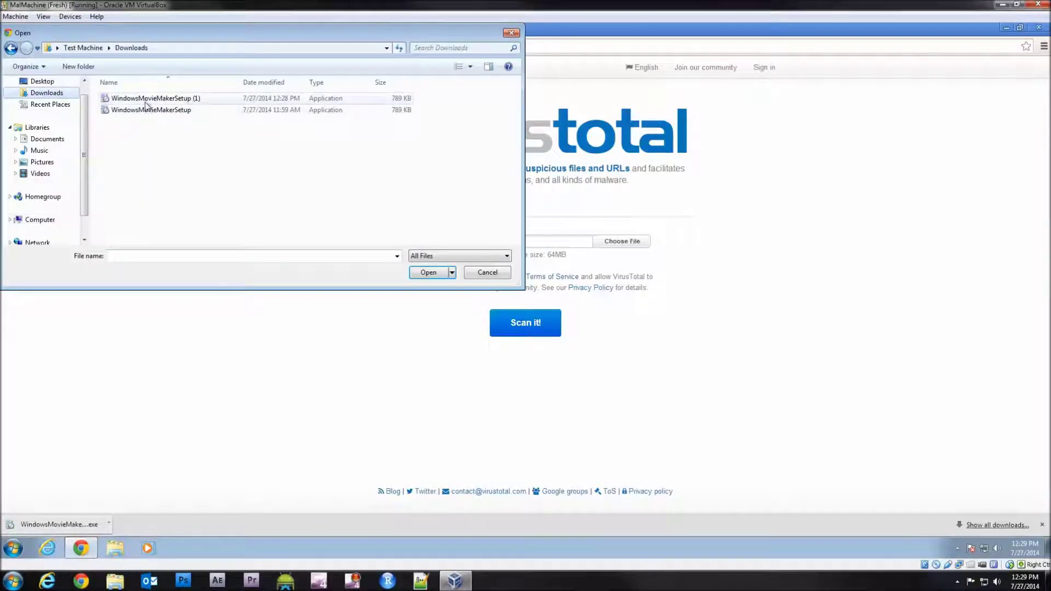
pyautogui.click(154, 98)
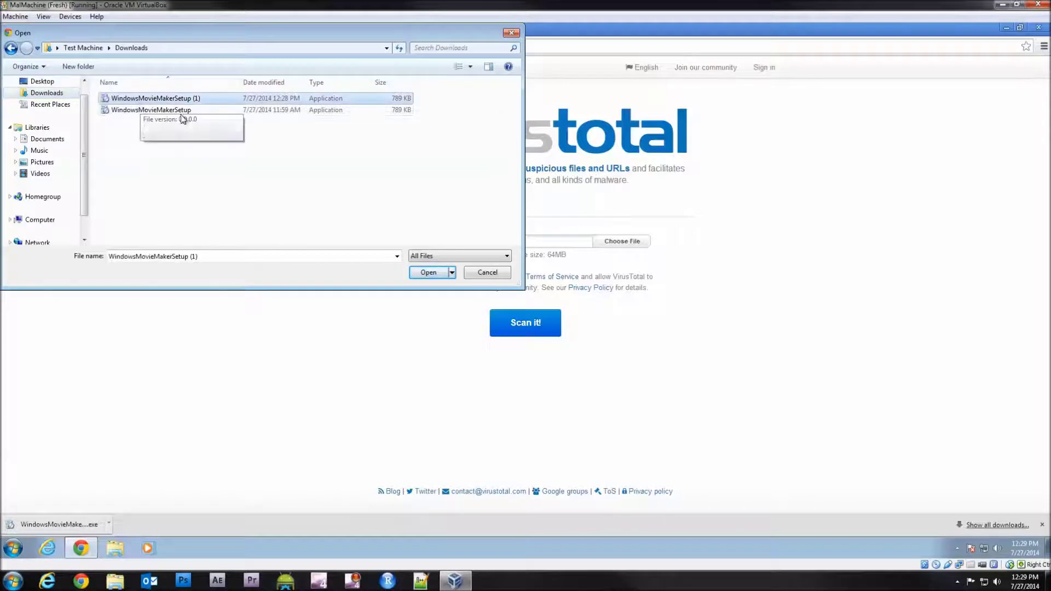
pyautogui.click(428, 272)
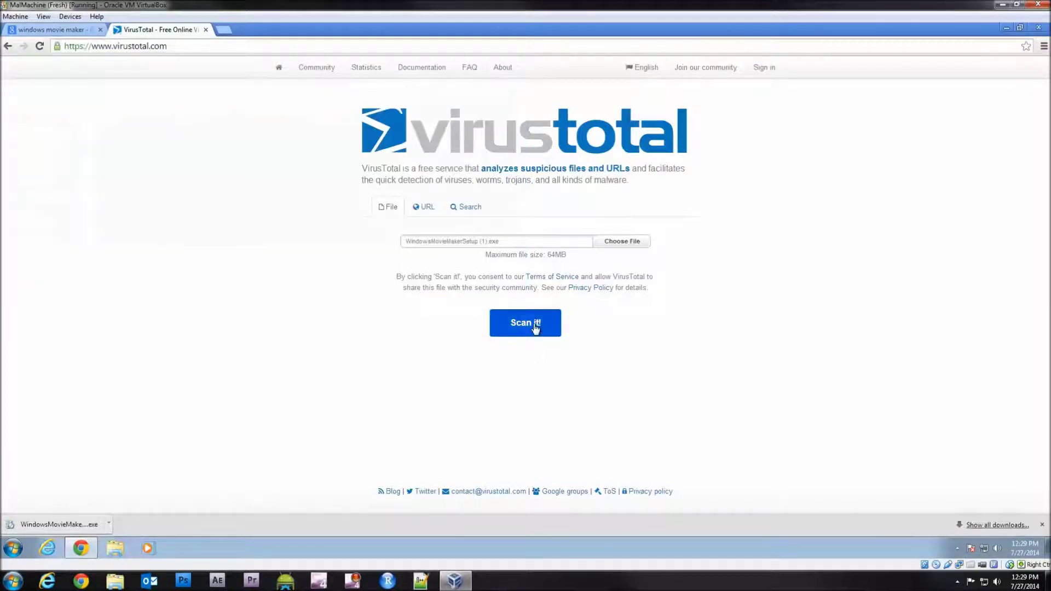
pyautogui.click(535, 325)
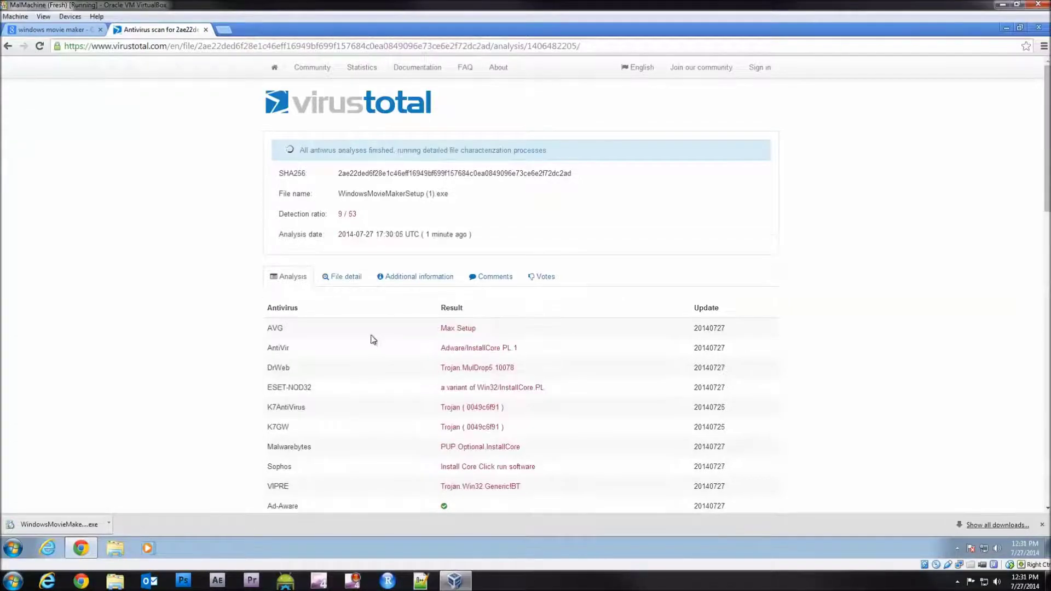
pyautogui.scroll(1, 503, 374)
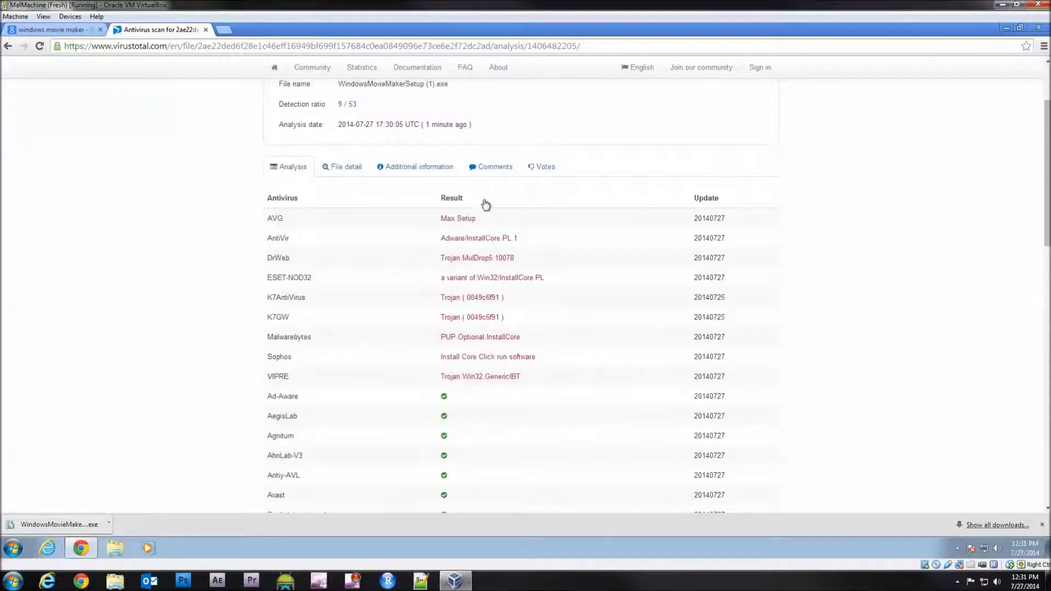
pyautogui.scroll(2, 302, 149)
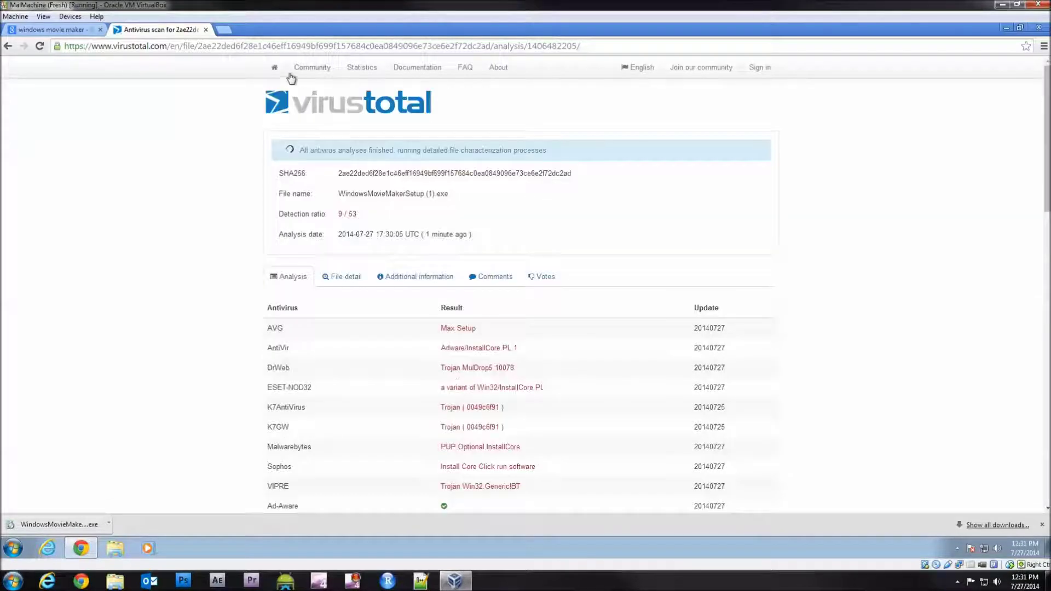
# Close the VirusTotal report tab showing the 9 / 53 detection result.
pyautogui.click(207, 30)
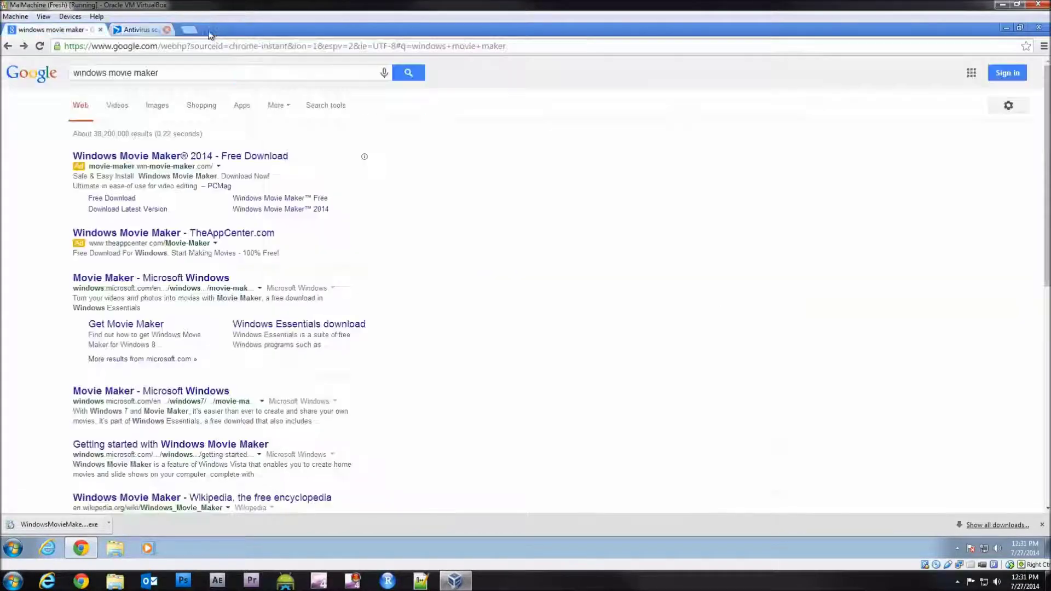
# Close Chrome and run WindowsMovieMakerSetup (1) from Downloads, accepting the security warning.
pyautogui.click(101, 30)
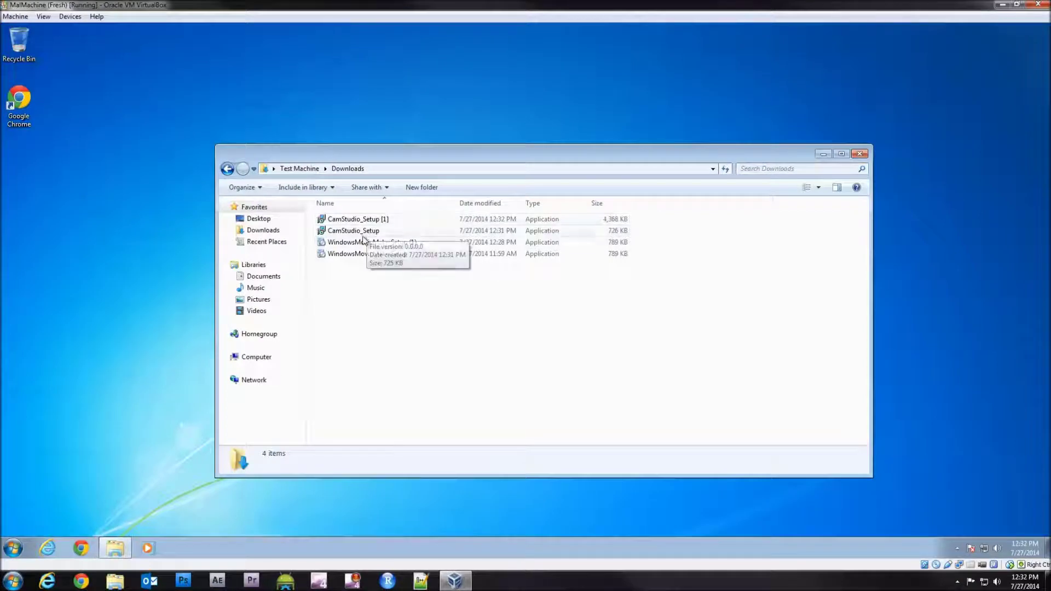
pyautogui.doubleClick(365, 243)
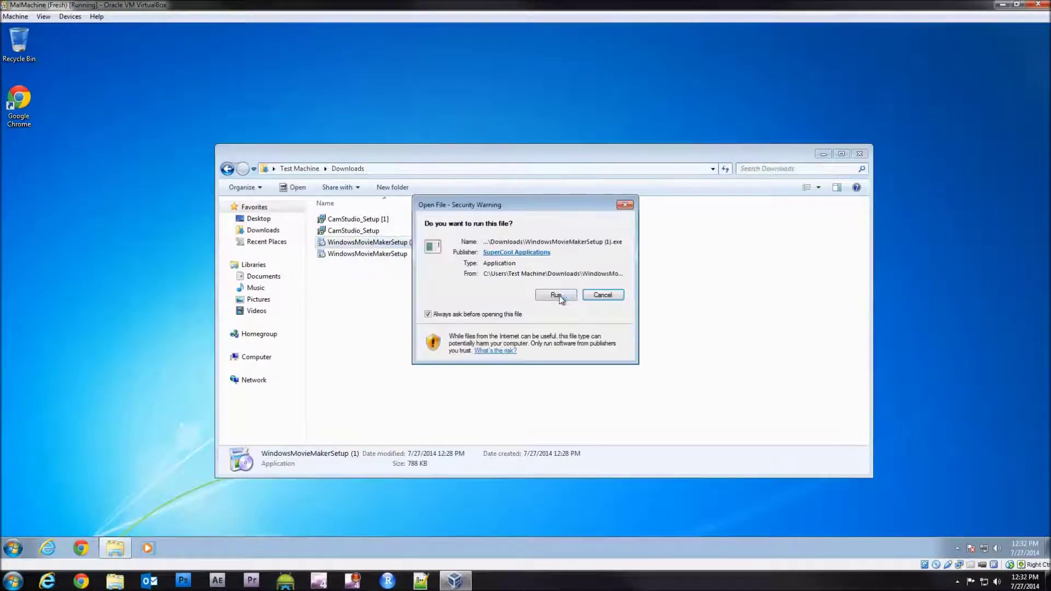
pyautogui.click(555, 294)
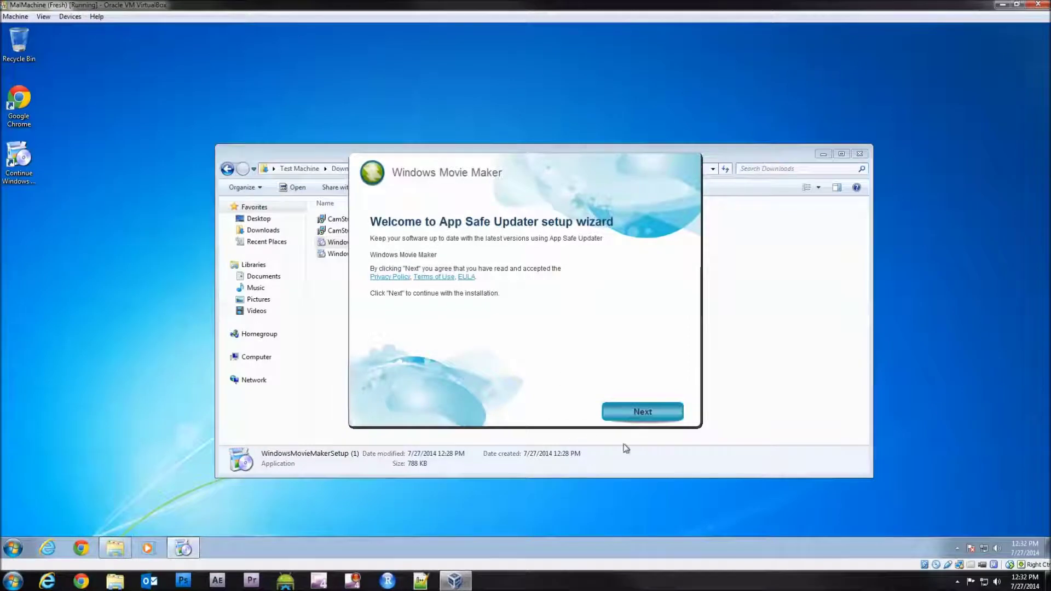
# Go past the welcome, Rocket, Optimizer Pro, WeatherBug and Deal Keeper pages to start installing.
pyautogui.click(642, 411)
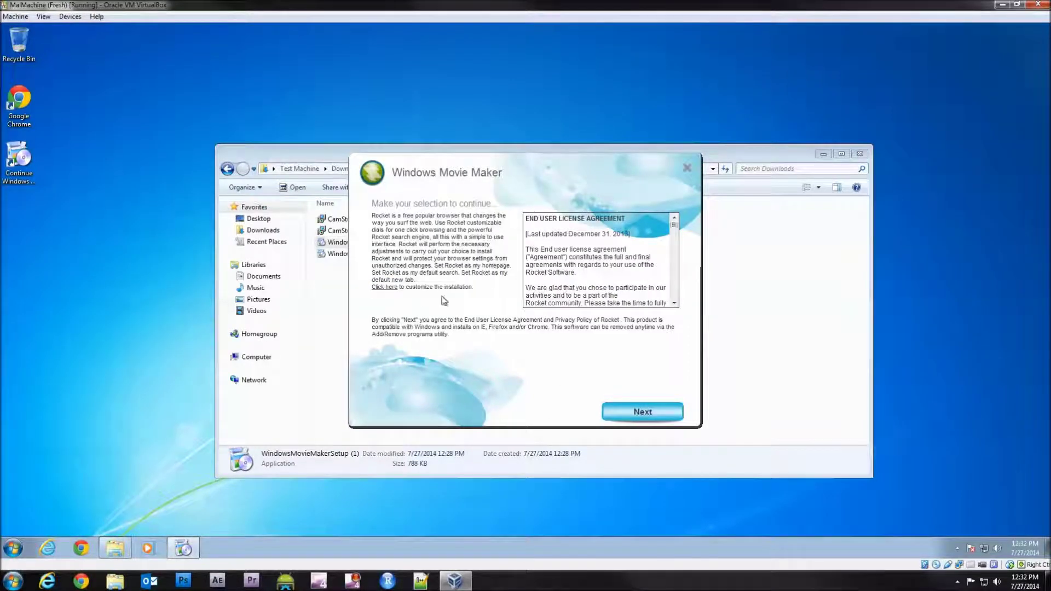
pyautogui.click(642, 414)
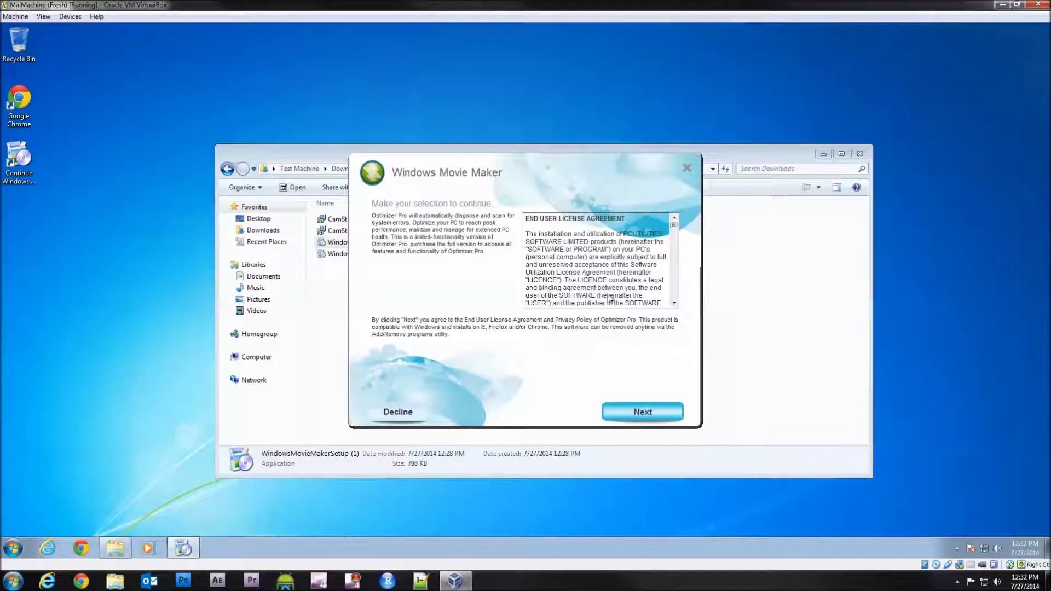
pyautogui.click(398, 412)
pyautogui.click(642, 412)
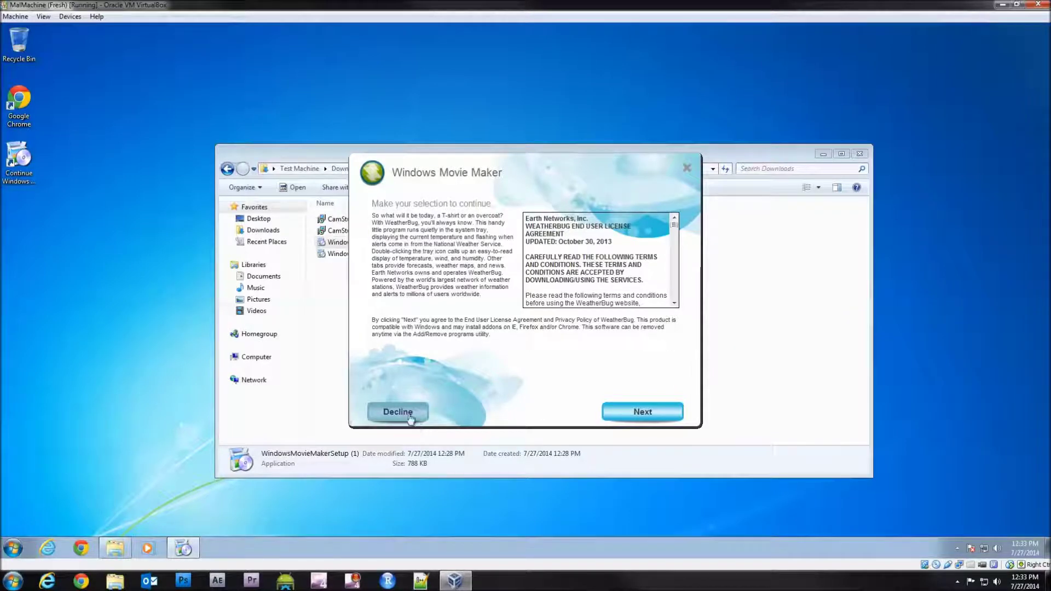
pyautogui.click(630, 409)
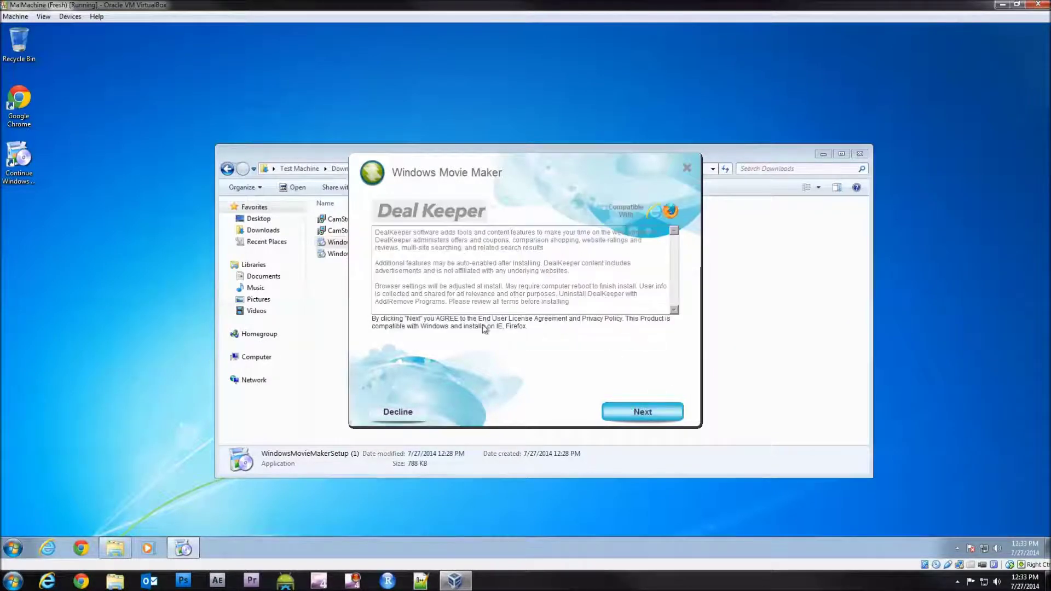
pyautogui.click(642, 412)
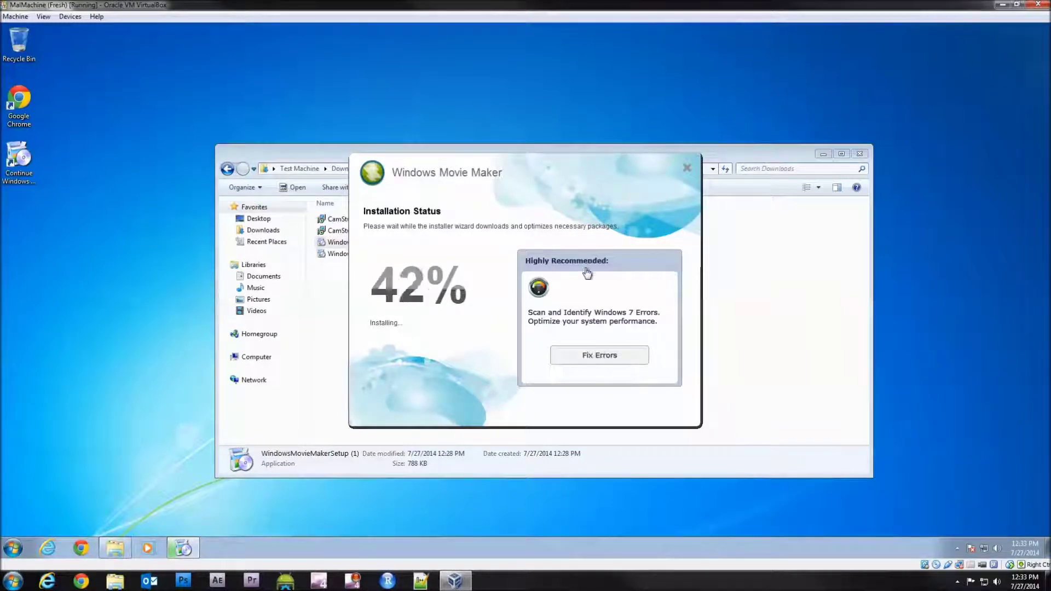
# Start Fix Errors, allow the Windows Security prompt, and close the Downloads window.
pyautogui.click(609, 358)
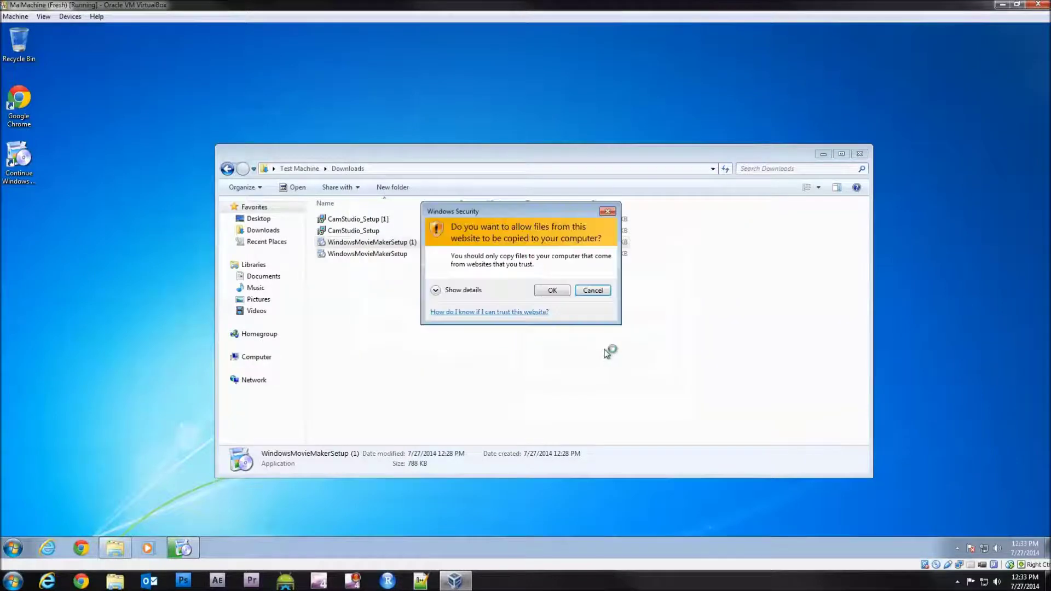
pyautogui.click(555, 291)
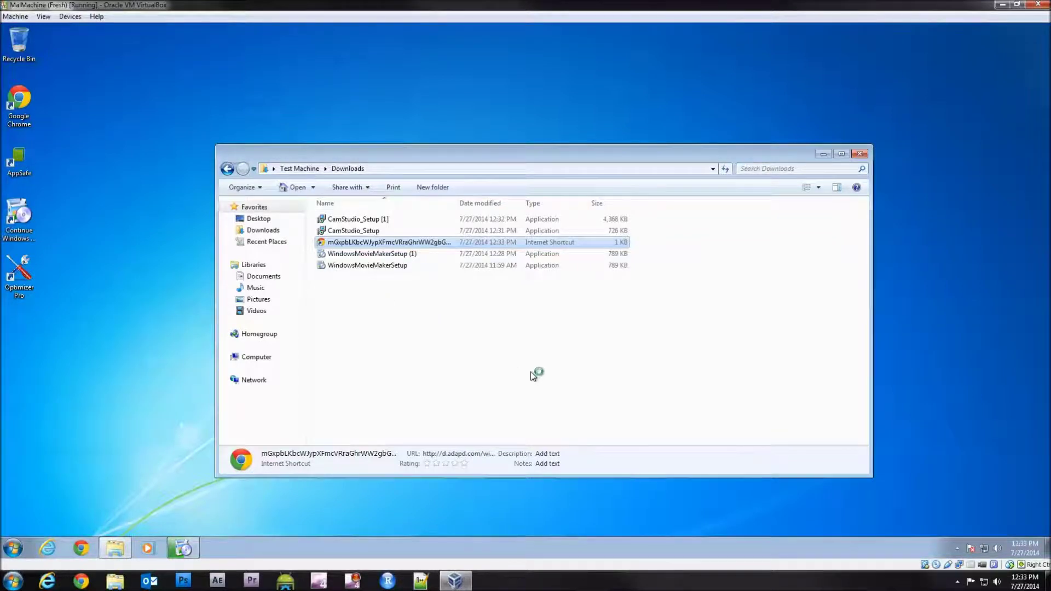
pyautogui.click(861, 153)
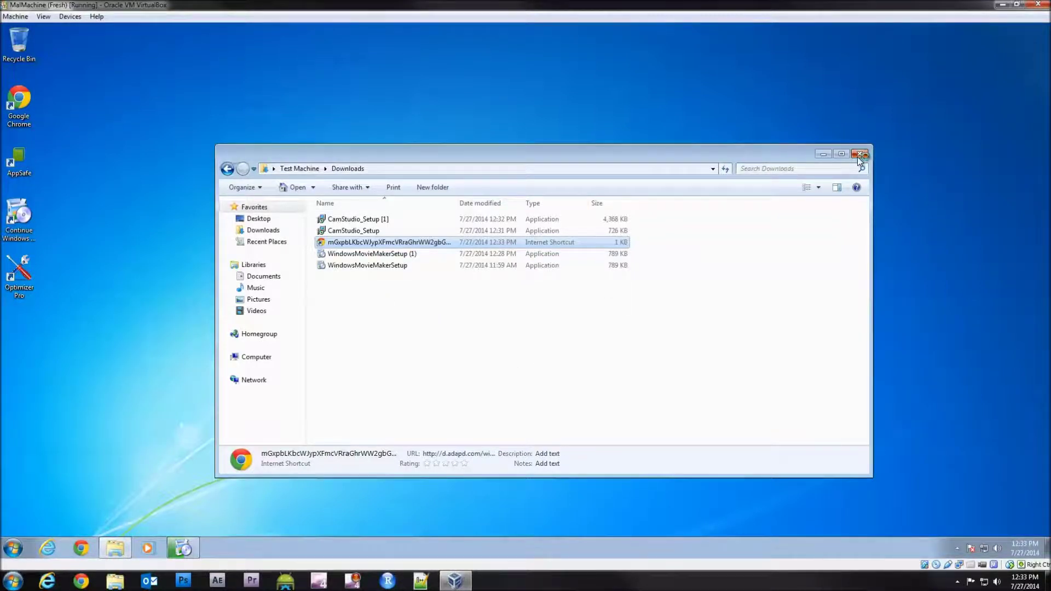
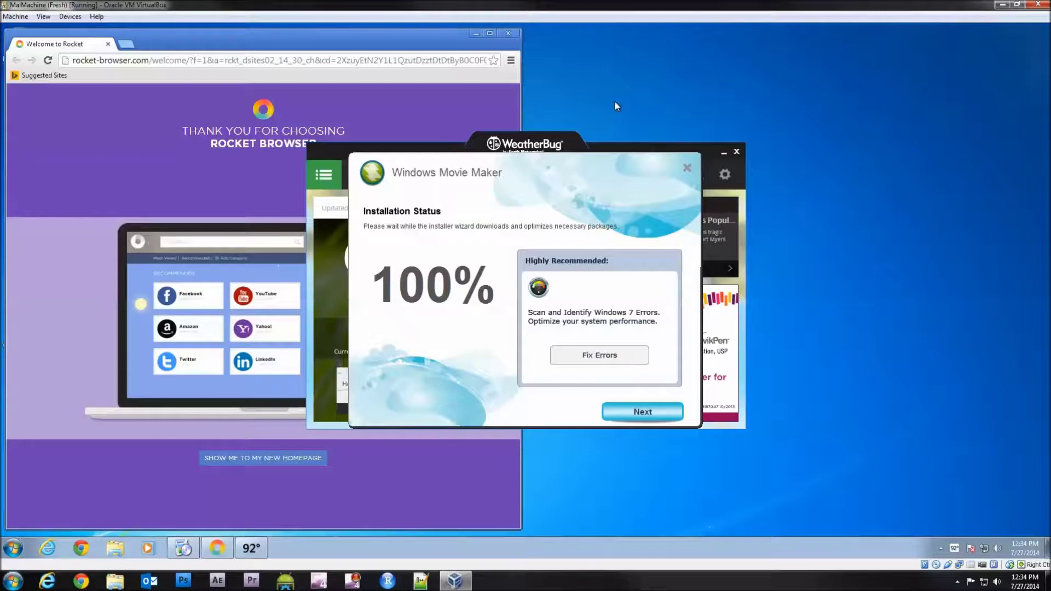
# Finish the Windows Movie Maker installer, accepting the myPCBackup offer along the way.
pyautogui.click(645, 417)
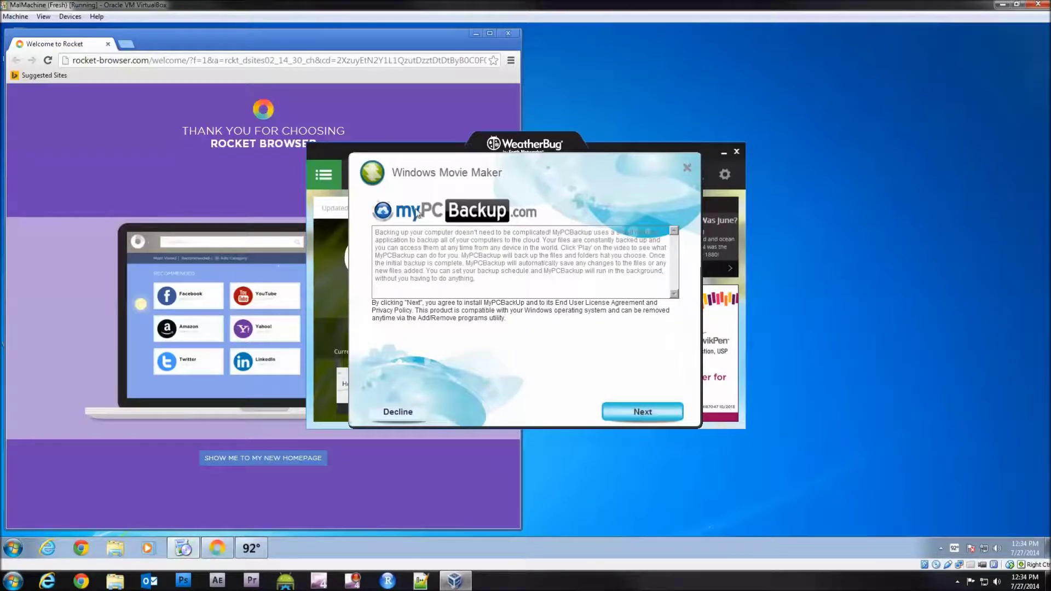
pyautogui.click(645, 415)
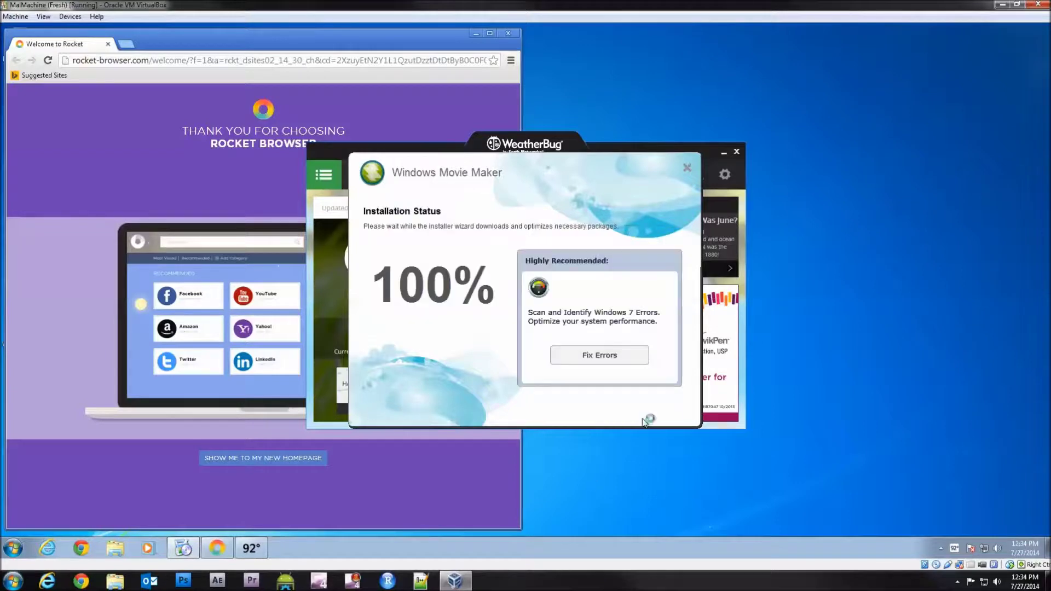
pyautogui.click(642, 413)
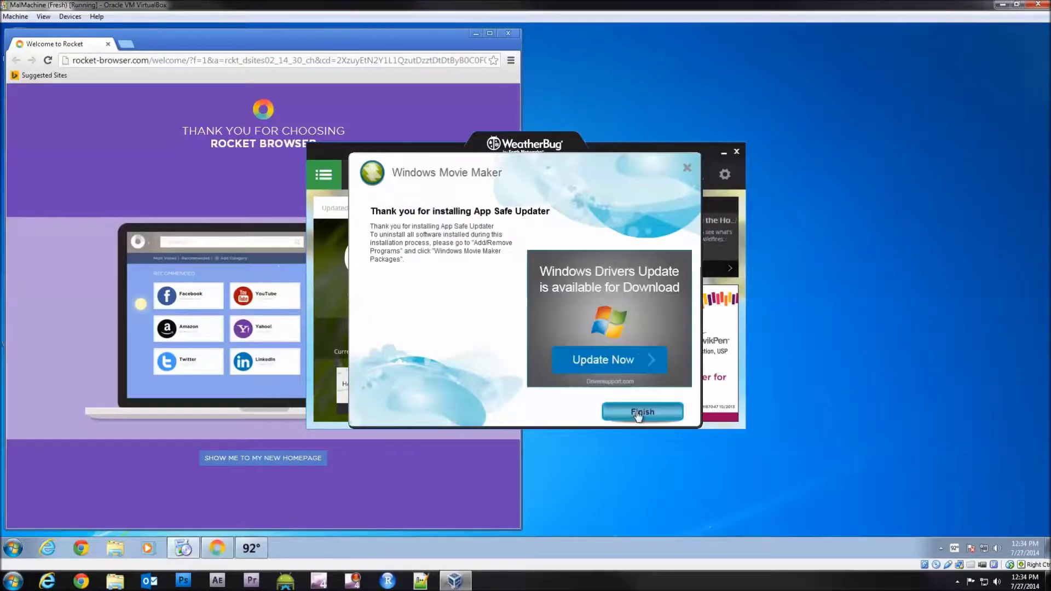
pyautogui.click(639, 413)
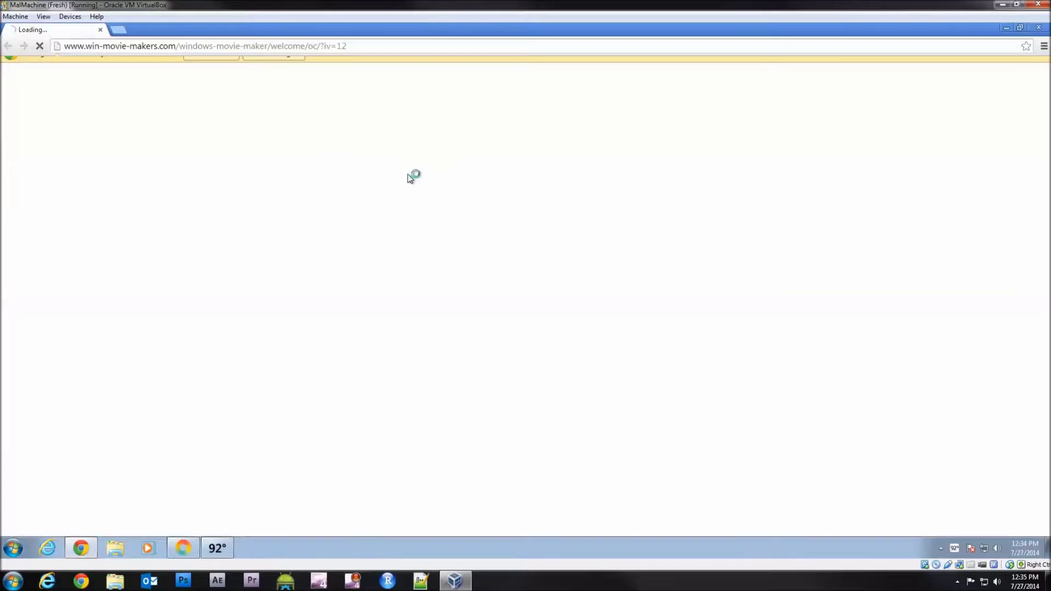
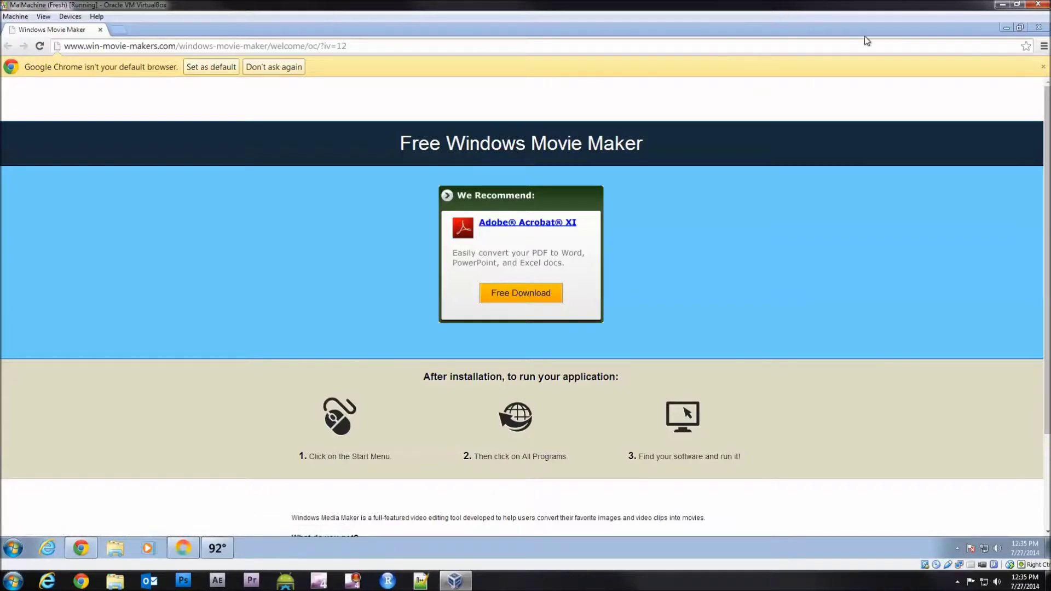
# Close the fake Movie Maker page, the Rocket Browser welcome window and the WeatherBug window.
pyautogui.click(1037, 32)
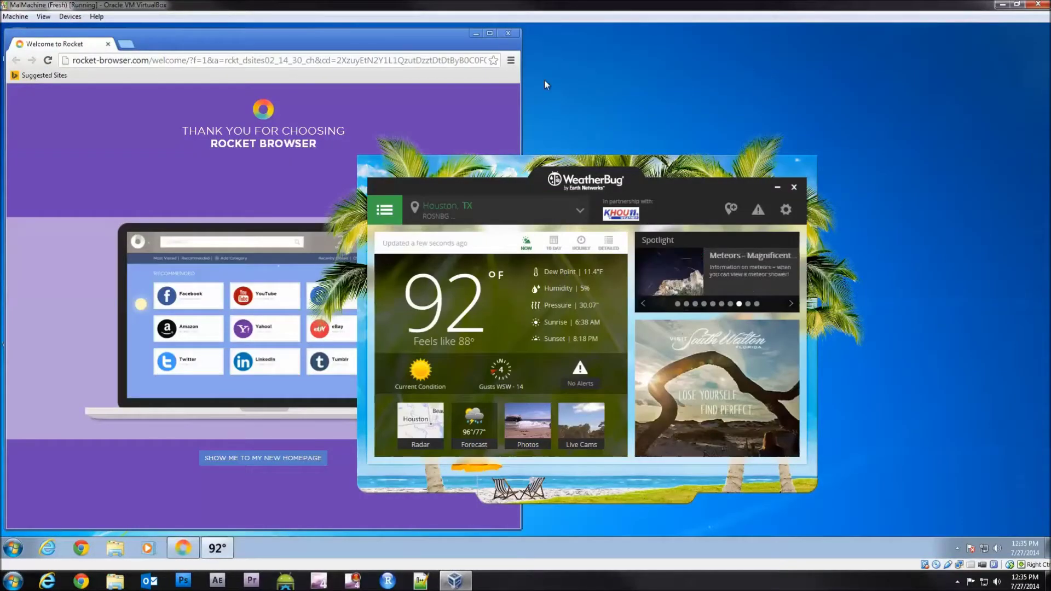
pyautogui.click(507, 33)
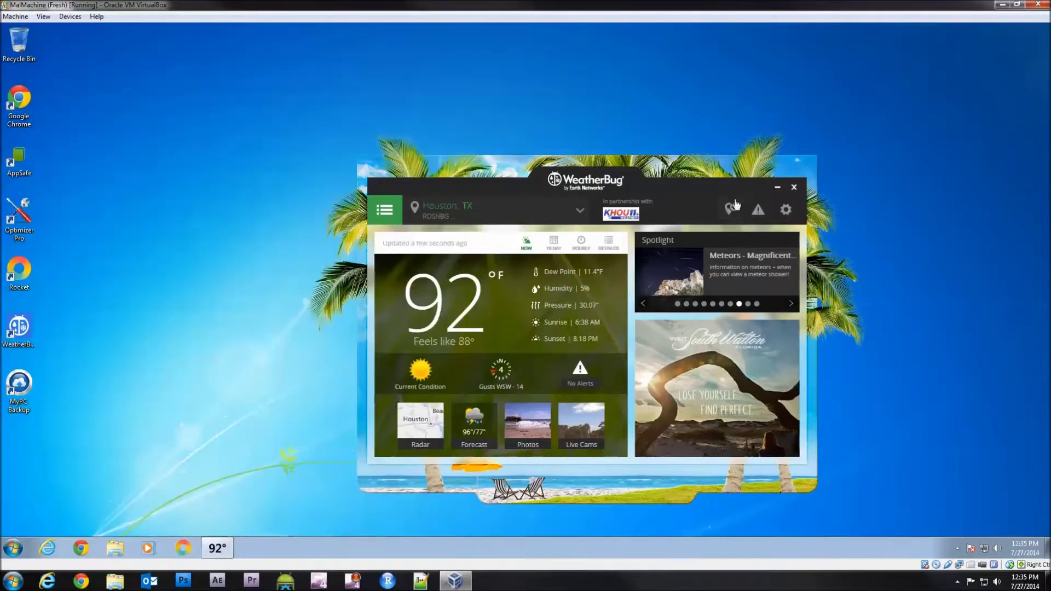
pyautogui.click(794, 190)
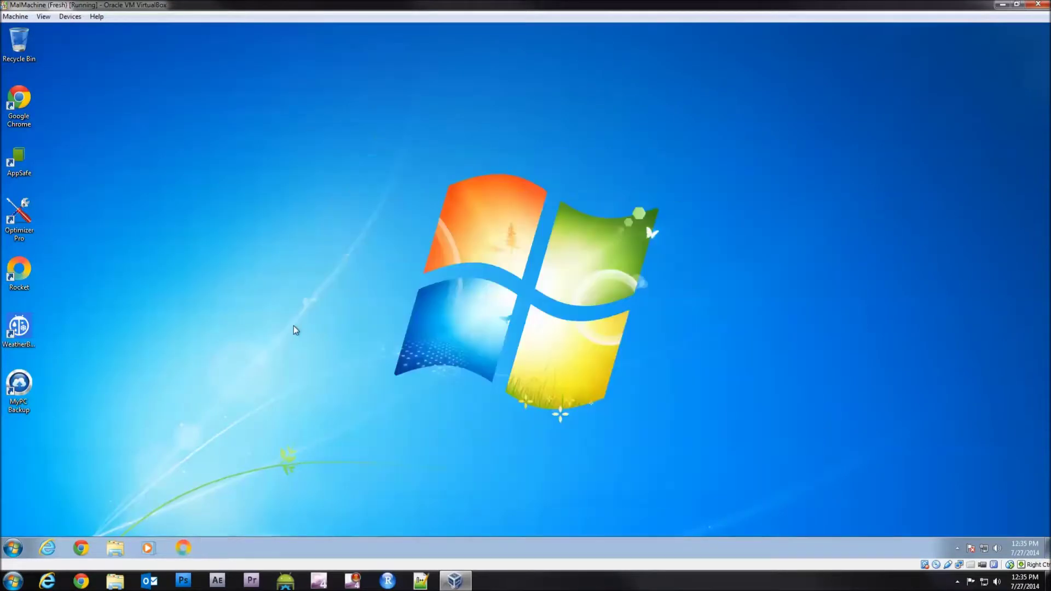
# Select the new adware desktop shortcuts, then review and dismiss the Start menu's installed programs.
pyautogui.moveTo(86, 493); pyautogui.dragTo(23, 151)
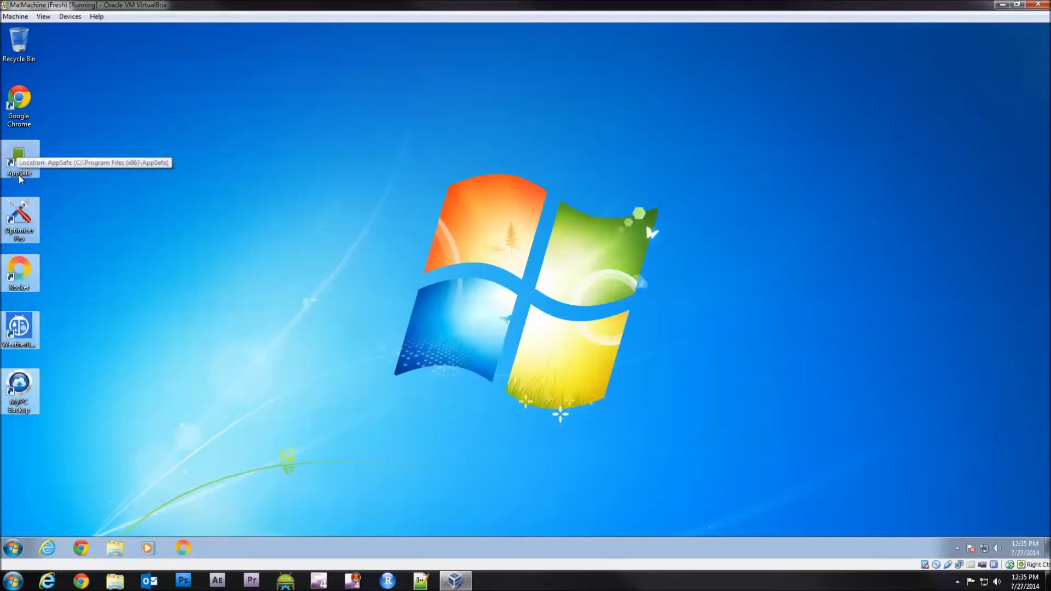
pyautogui.press('super')
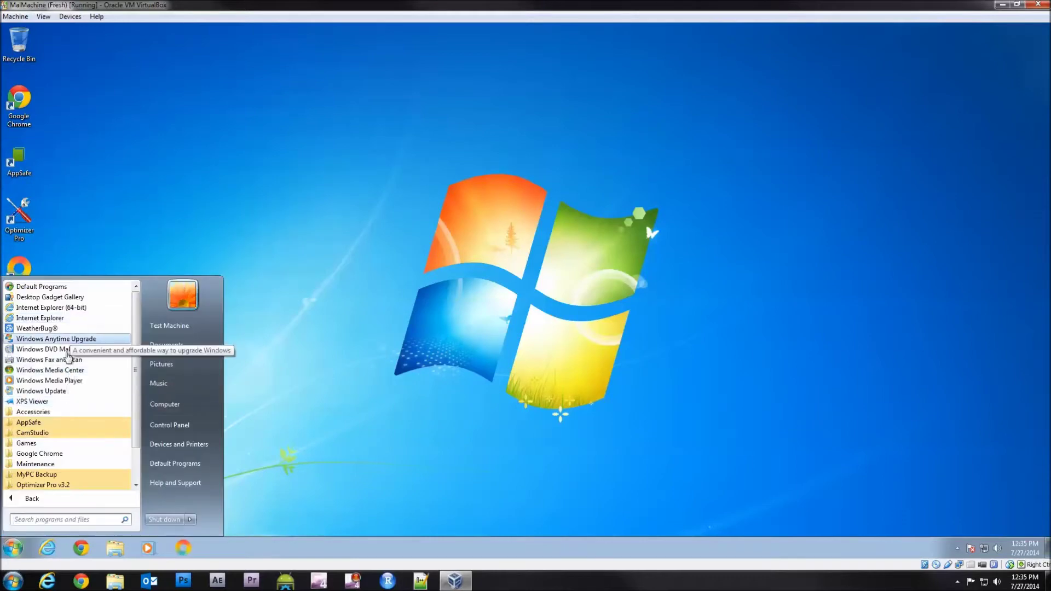
pyautogui.scroll(-2, 71, 370)
pyautogui.scroll(-1, 72, 377)
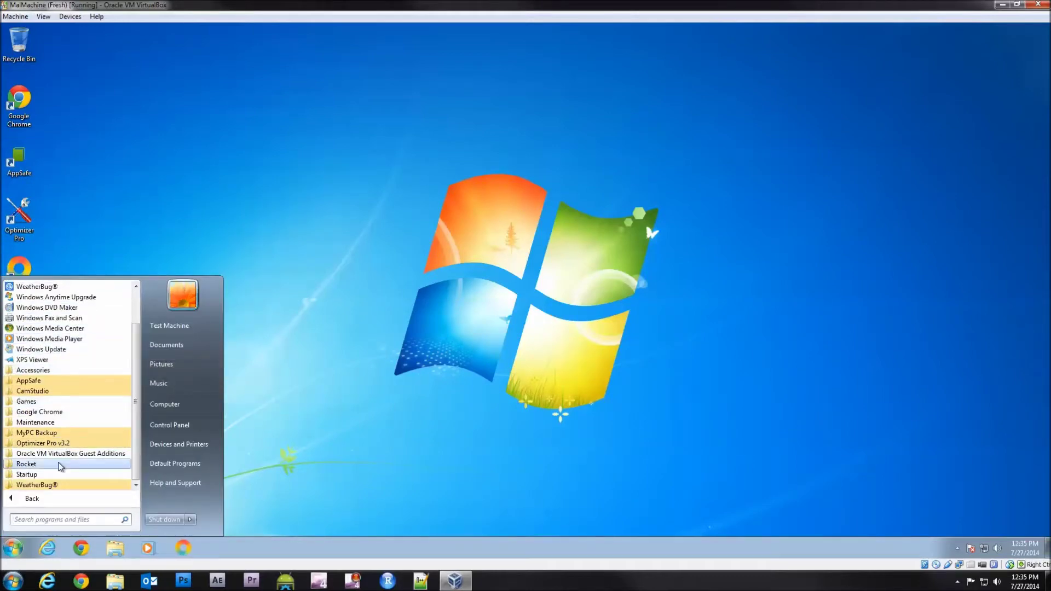
pyautogui.scroll(2, 62, 457)
pyautogui.click(331, 258)
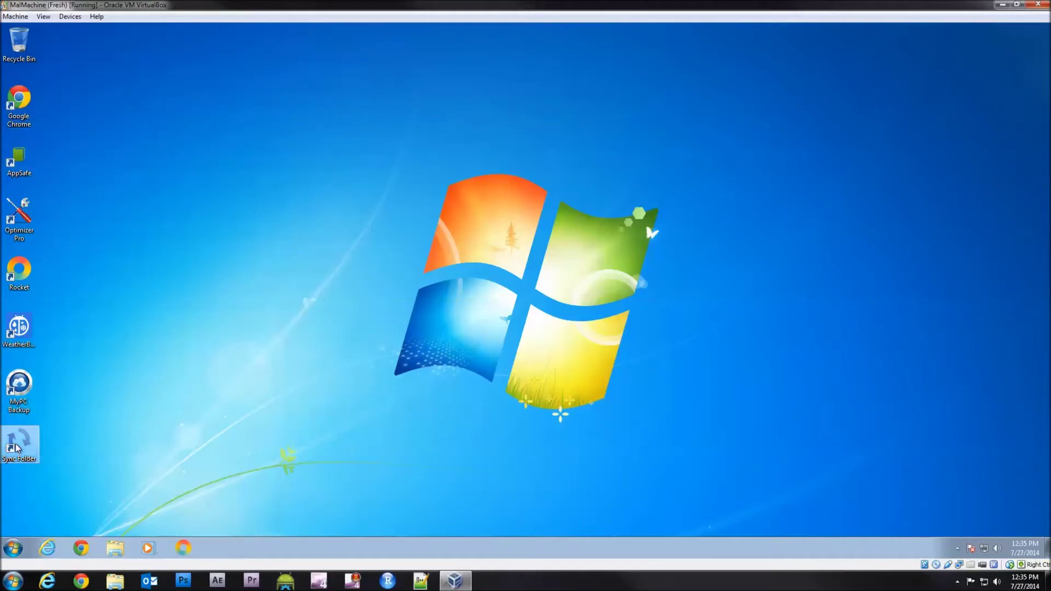
pyautogui.moveTo(73, 473)
pyautogui.mouseDown()
pyautogui.moveTo(10, 337)
pyautogui.moveTo(16, 205)
pyautogui.mouseUp()
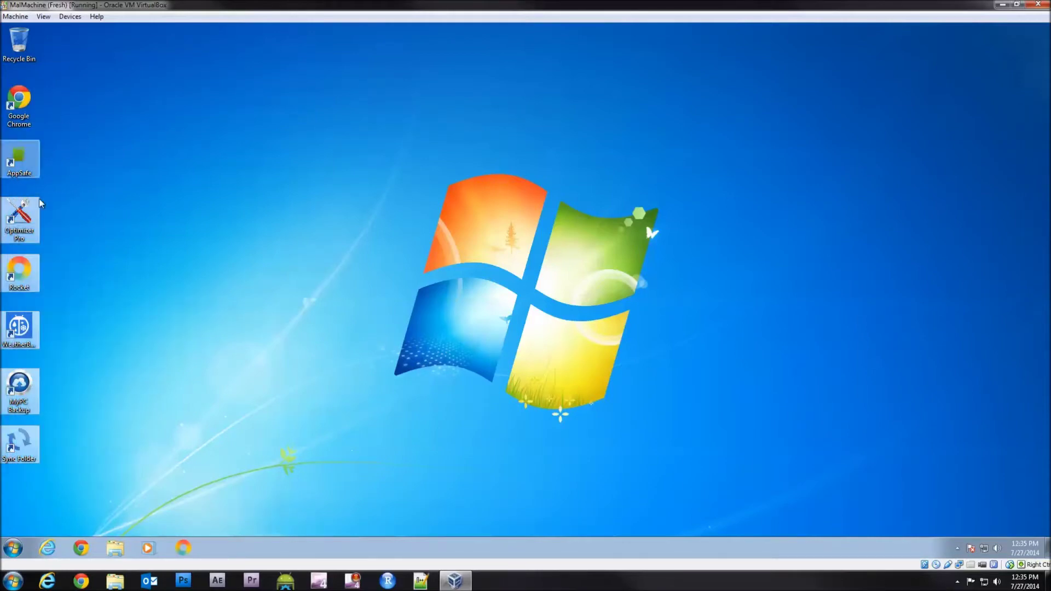
pyautogui.click(271, 276)
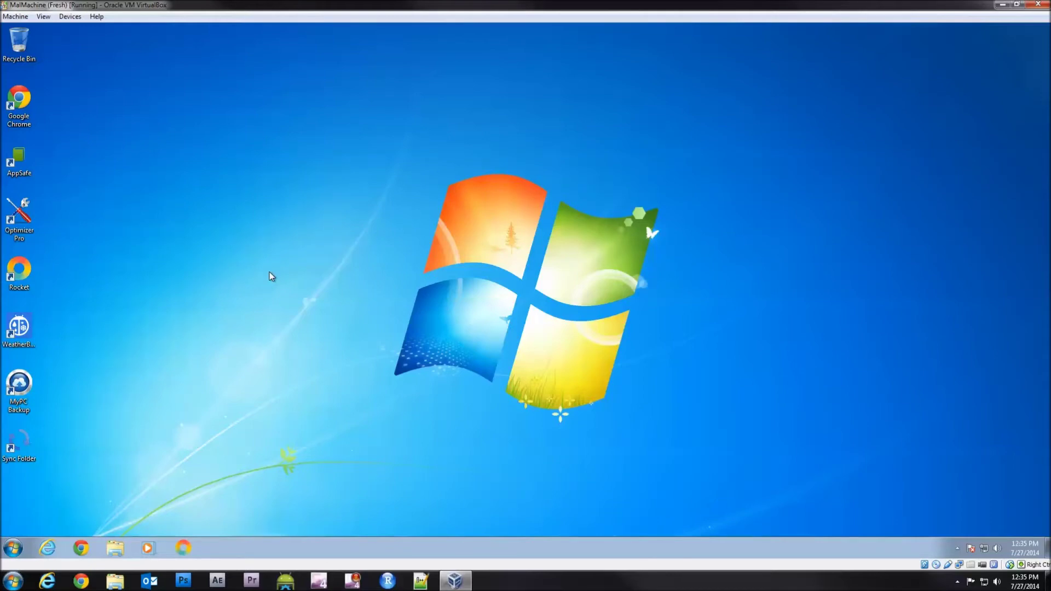